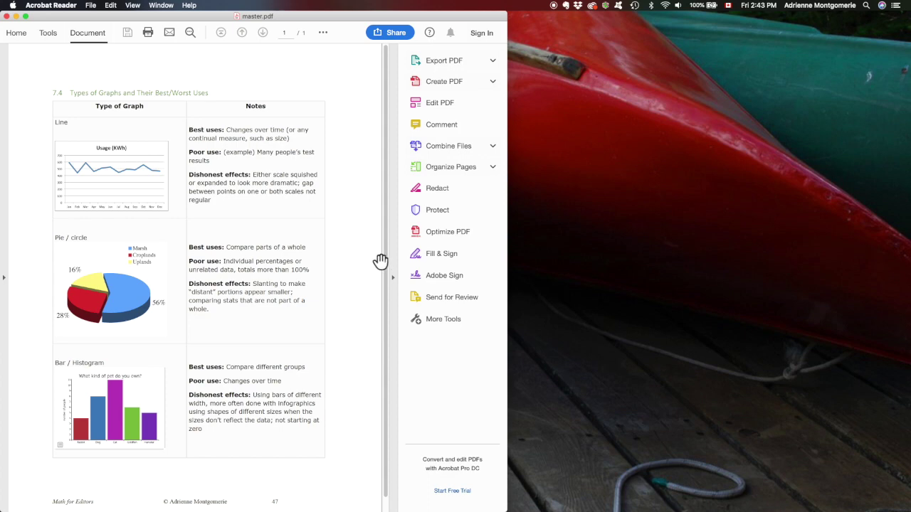
- Import reviewer 1.pdf's comments into master.pdf, adding 8 comments on page 1
click(441, 132)
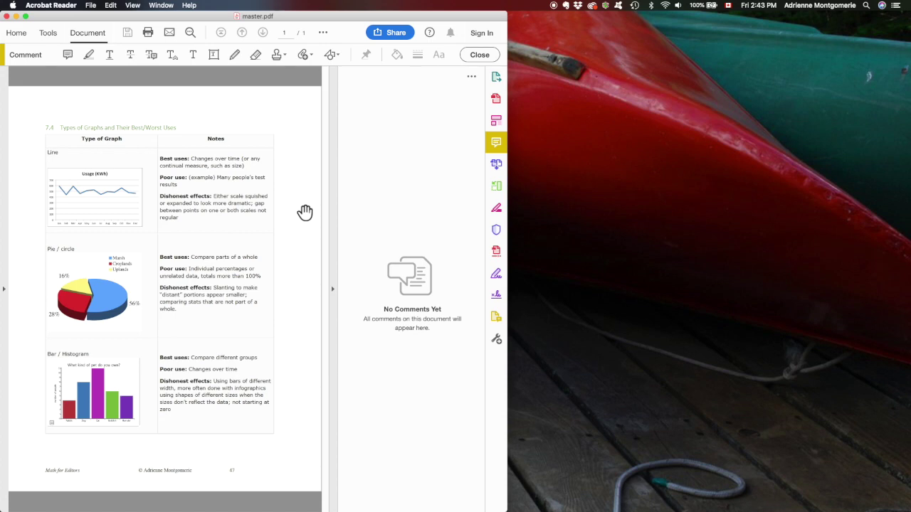
click(472, 77)
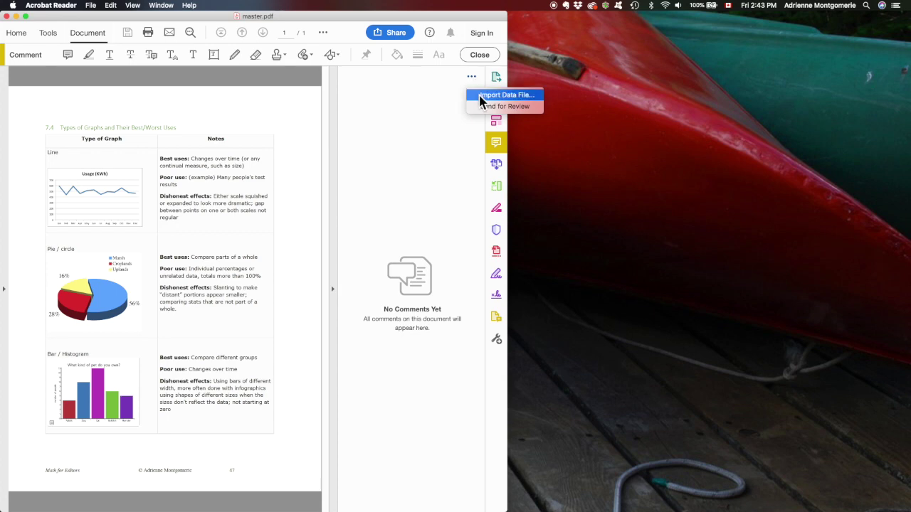
click(481, 100)
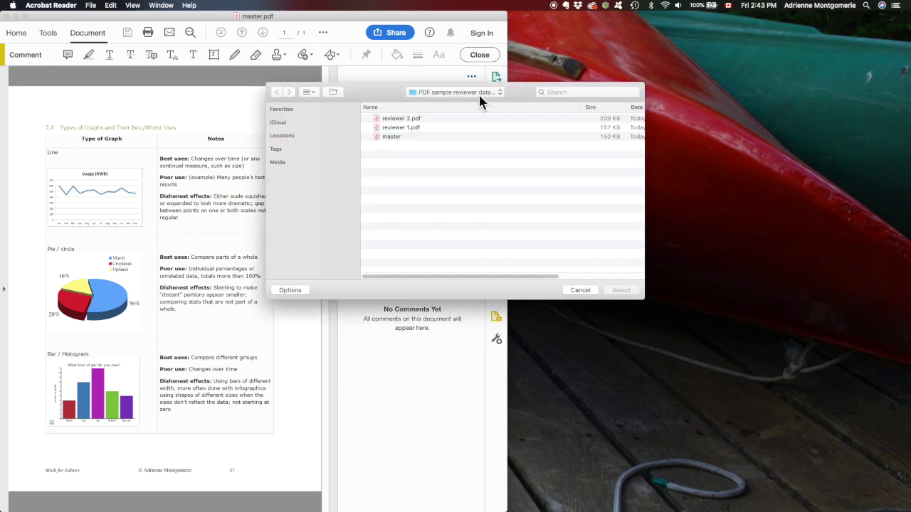
click(399, 128)
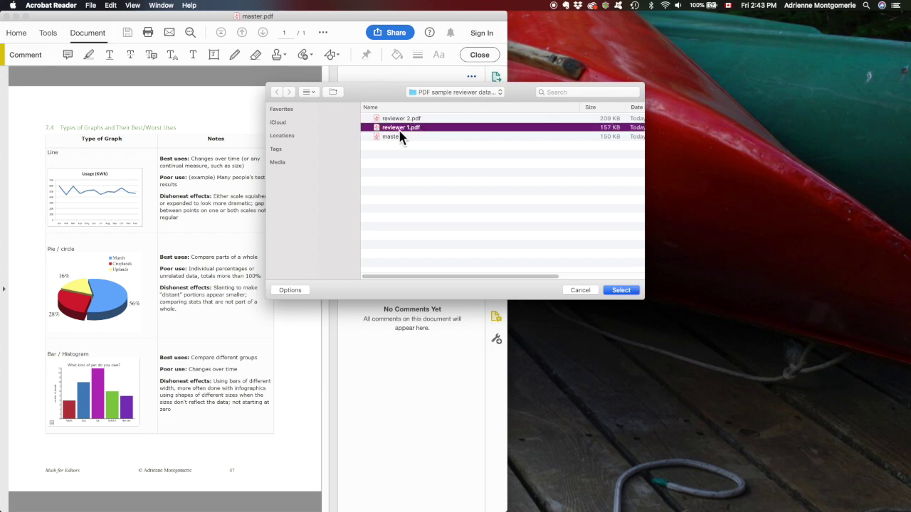
click(630, 294)
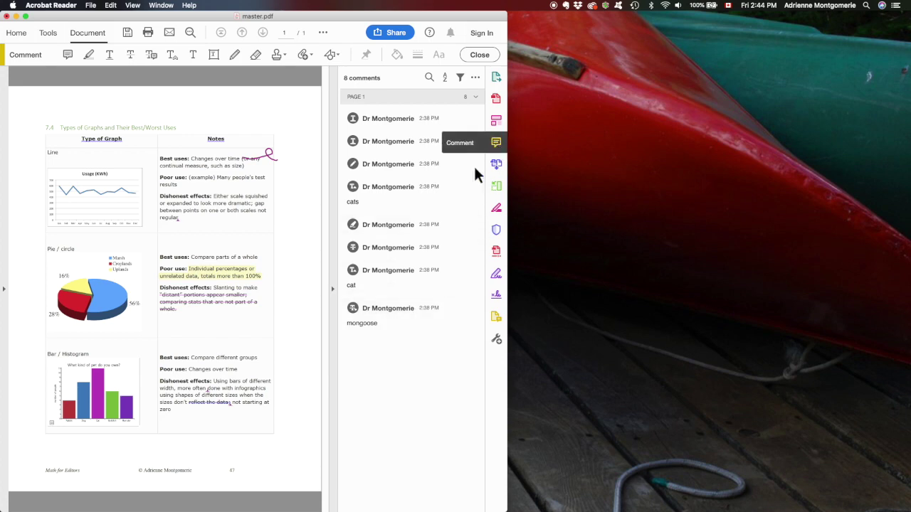
- Select all eight imported comments in the list, starting from the mongoose note
click(412, 317)
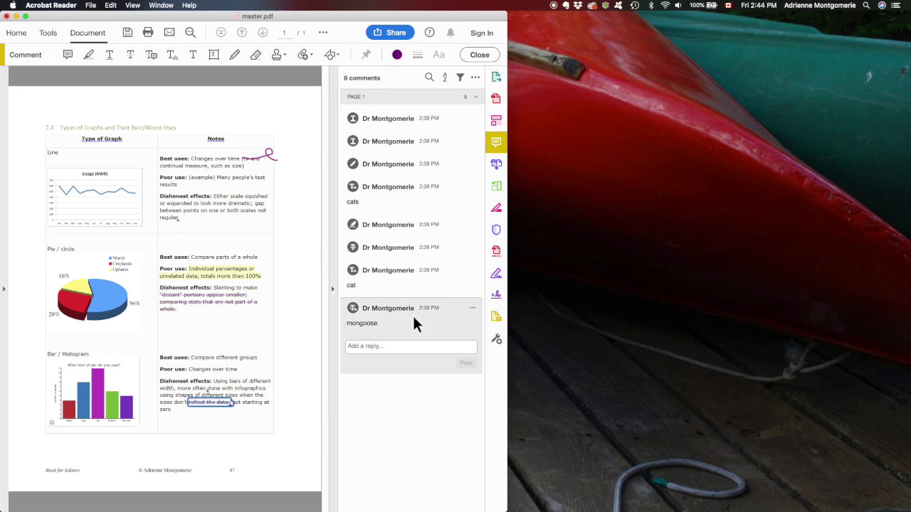
key(Tab)
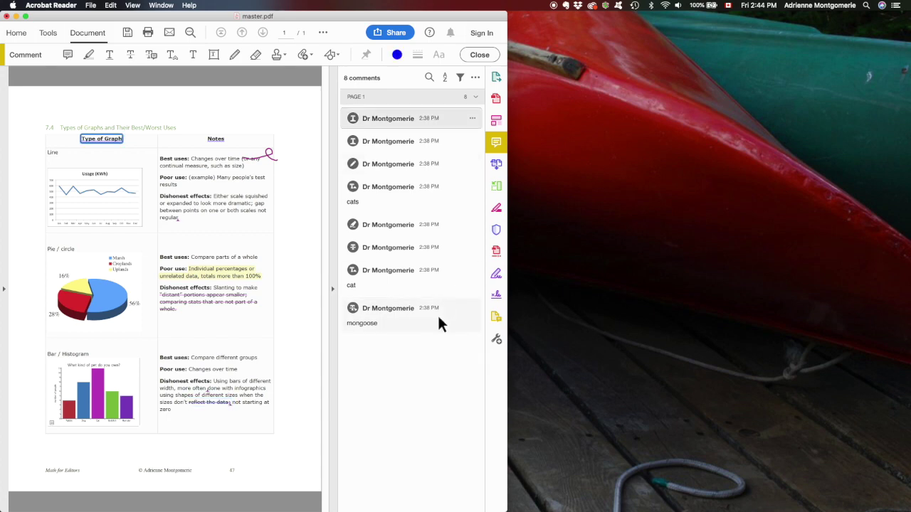
key(super+a)
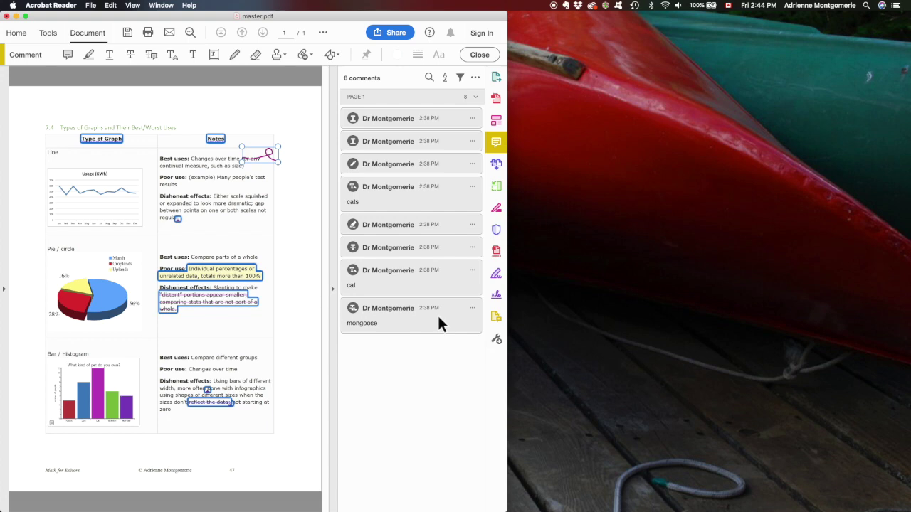
right_click(439, 321)
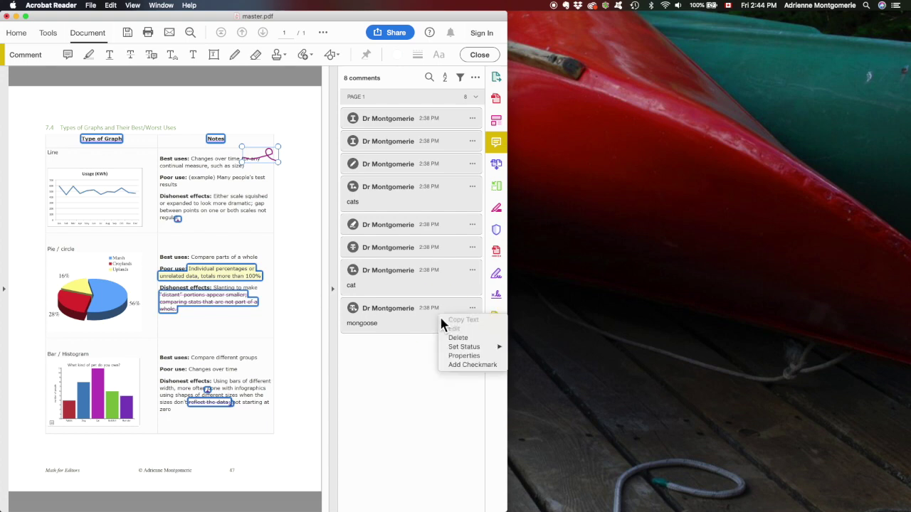
- Change the Author of the eight selected comments to rev1 in their Properties
click(459, 356)
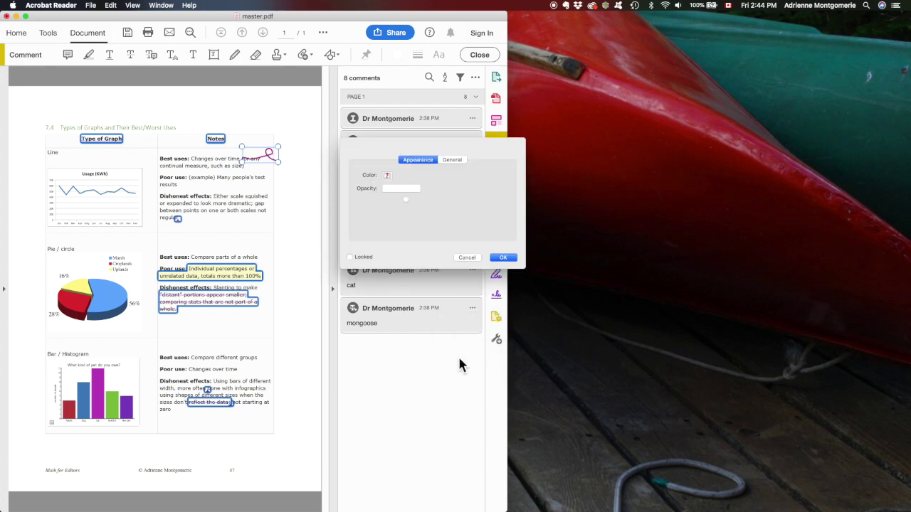
click(455, 160)
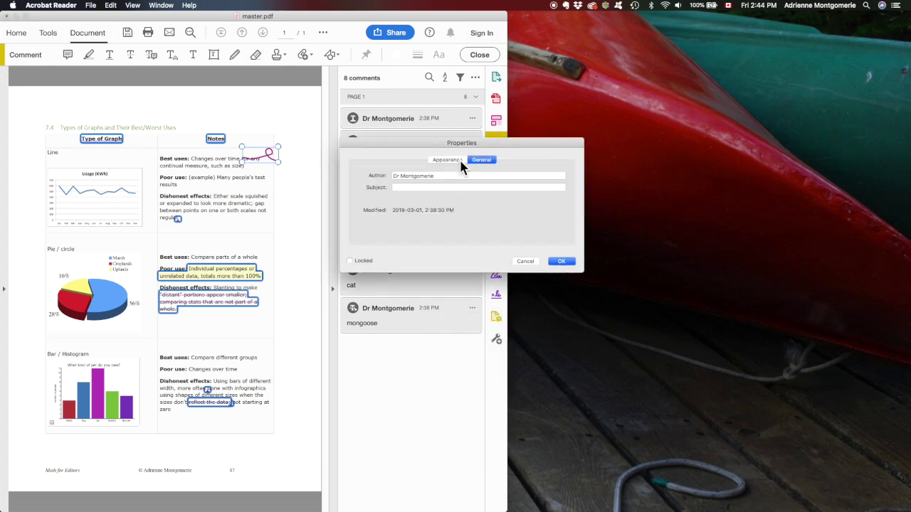
triple_click(441, 177)
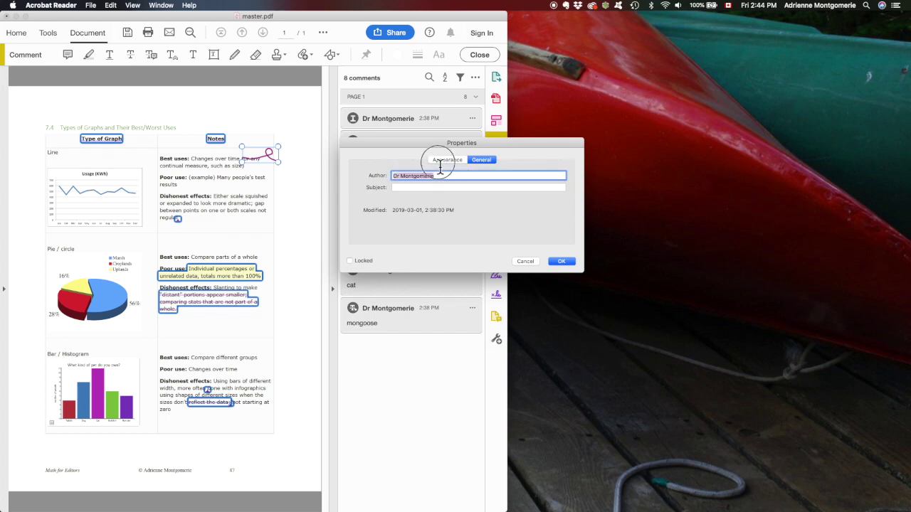
text(rev1)
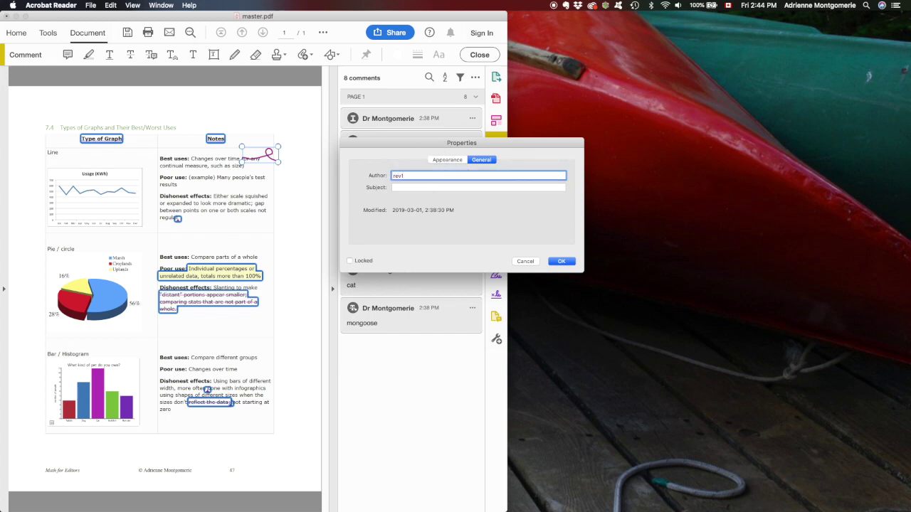
key(Return)
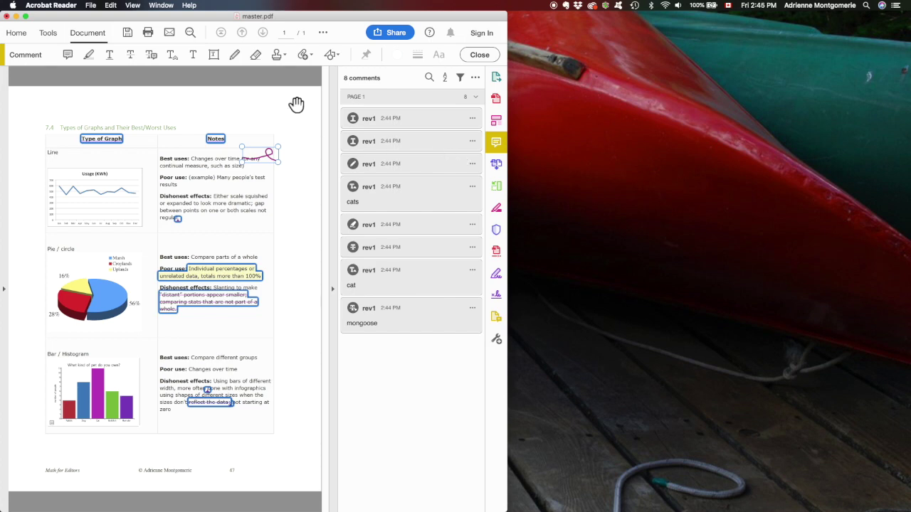
key(super+o)
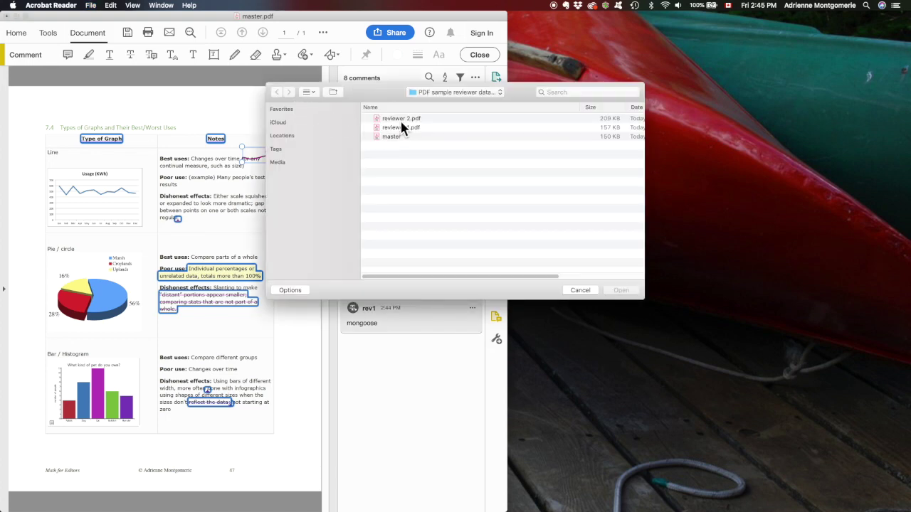
- Open reviewer 2.pdf and place its window to the right of master.pdf
double_click(401, 120)
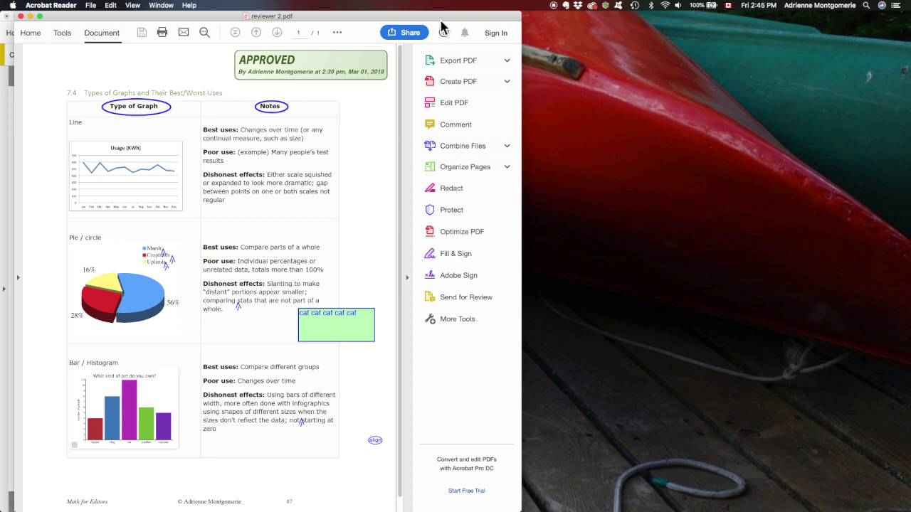
drag(440, 18, 836, 21)
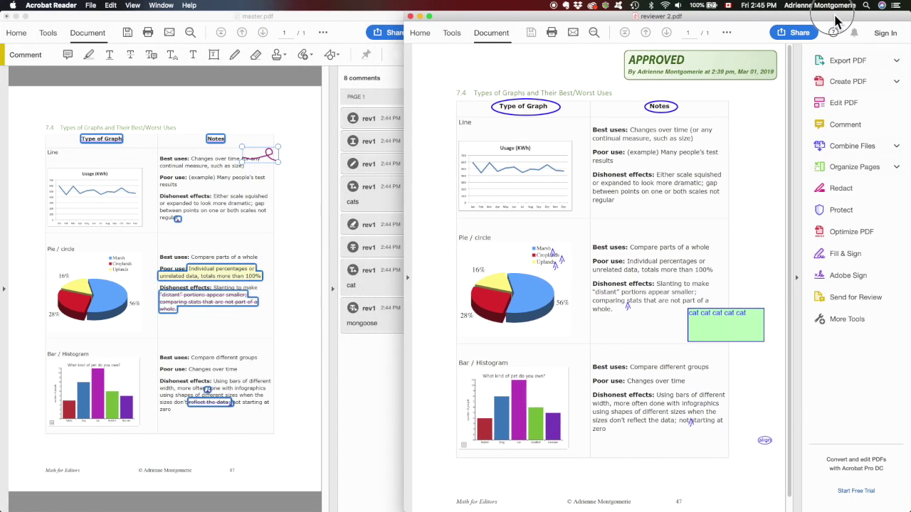
click(841, 125)
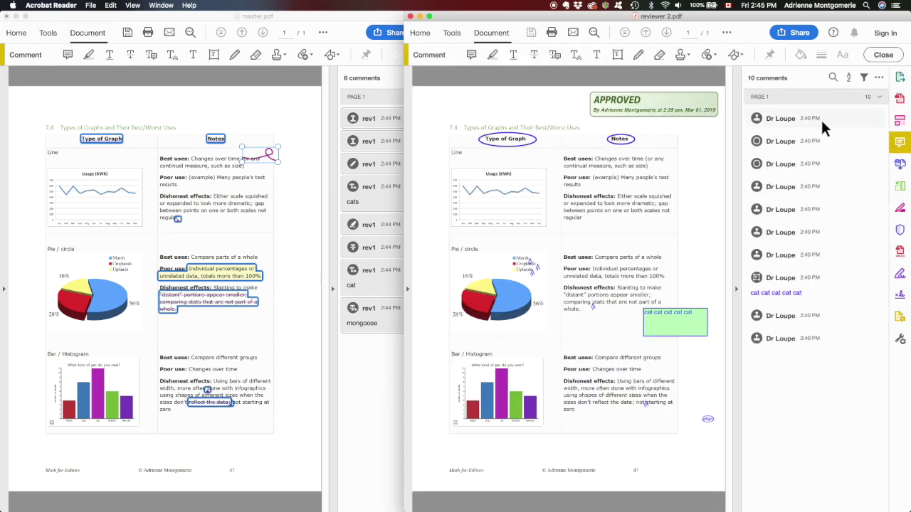
- Select all ten comments in reviewer 2.pdf and set their Author to rev2
click(820, 119)
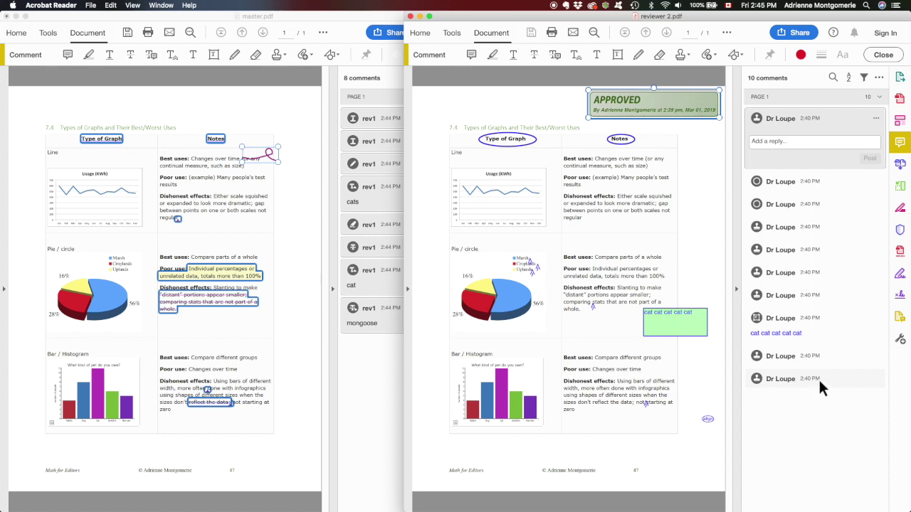
key(super+a)
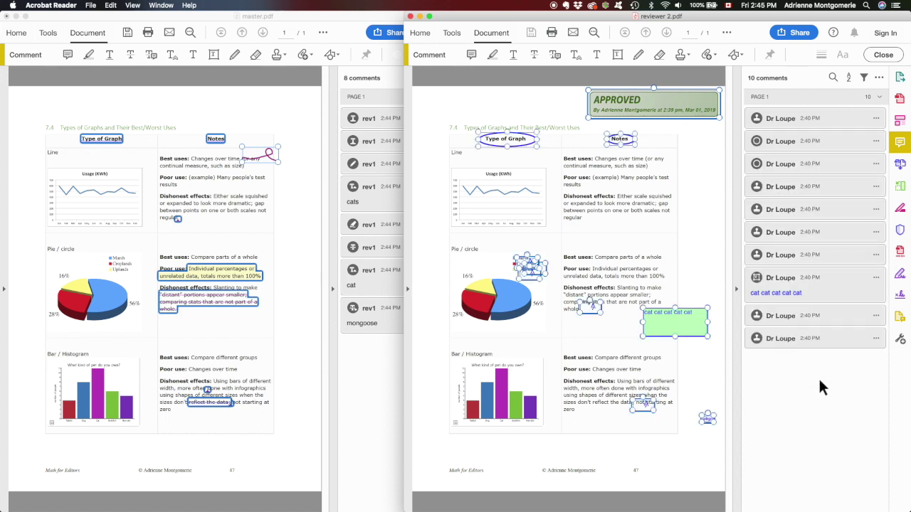
right_click(826, 340)
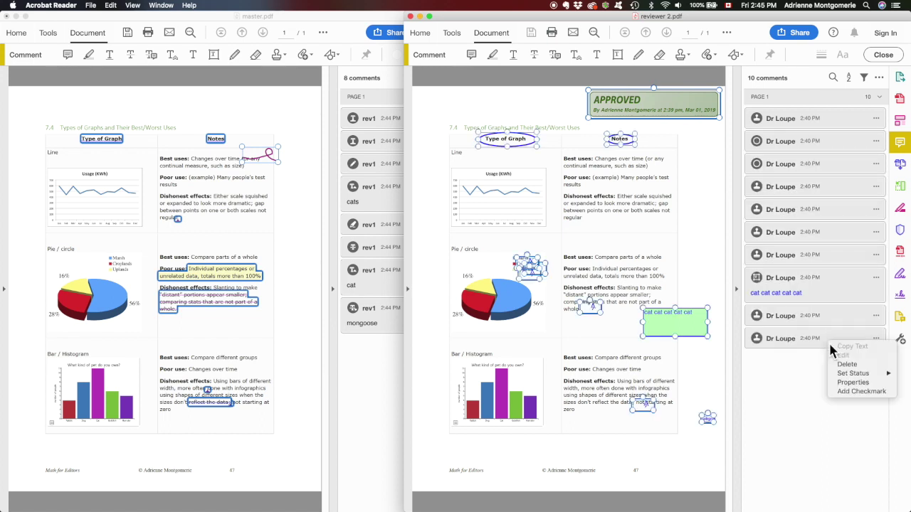
click(852, 383)
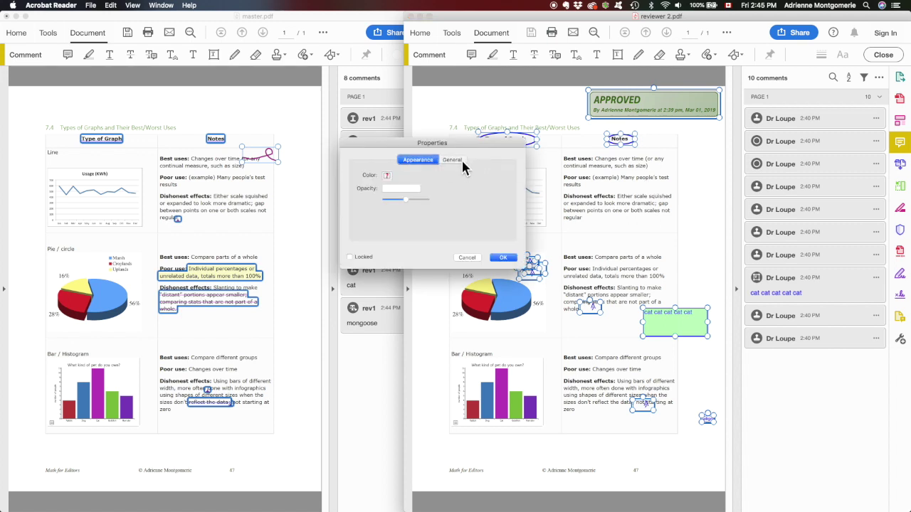
click(461, 161)
triple_click(436, 178)
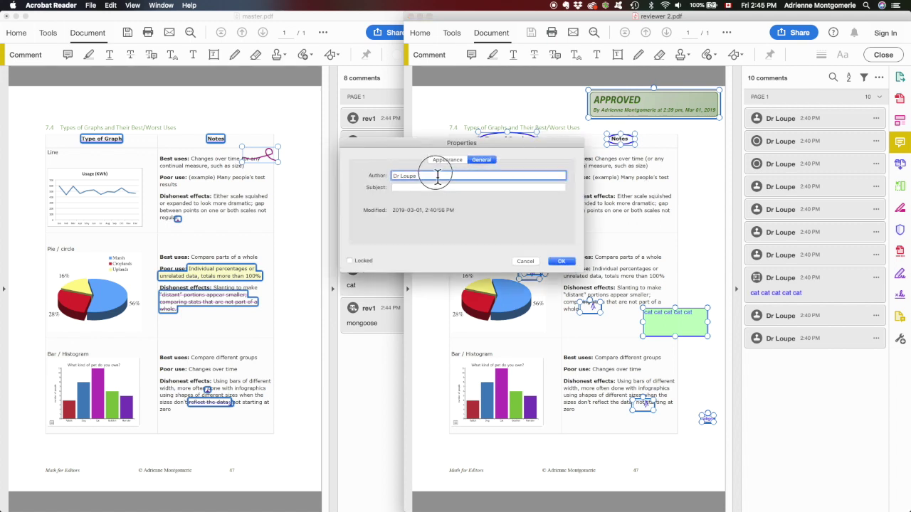
text(rev2)
key(Return)
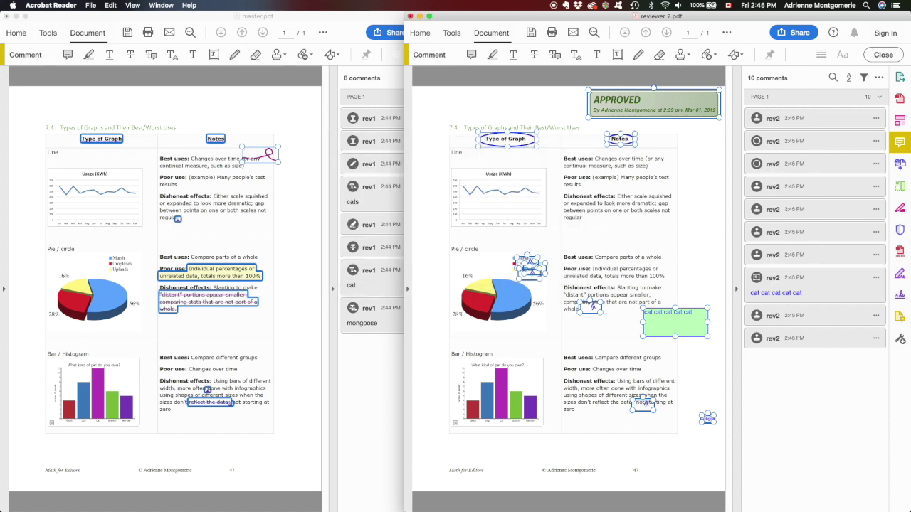
click(499, 115)
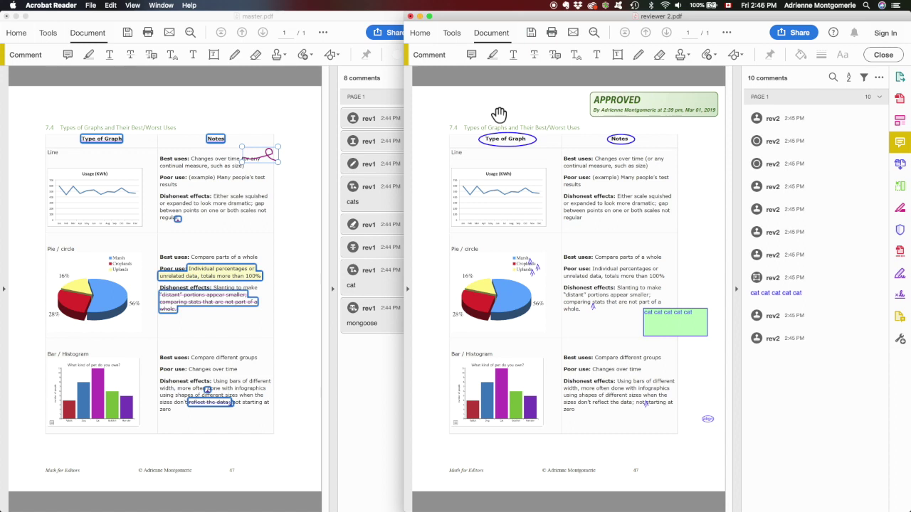
- Save reviewer 2.pdf, then import its comments into master.pdf for 18 total
key(super+s)
click(289, 146)
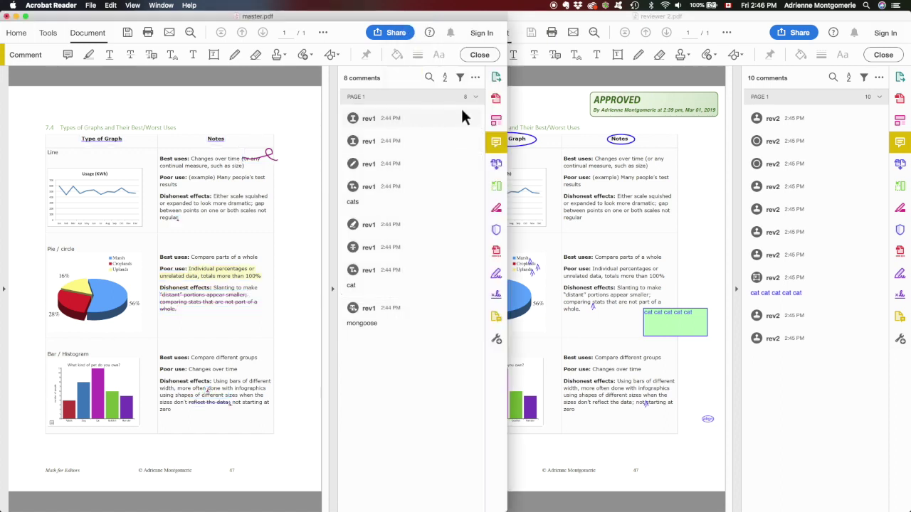
click(475, 78)
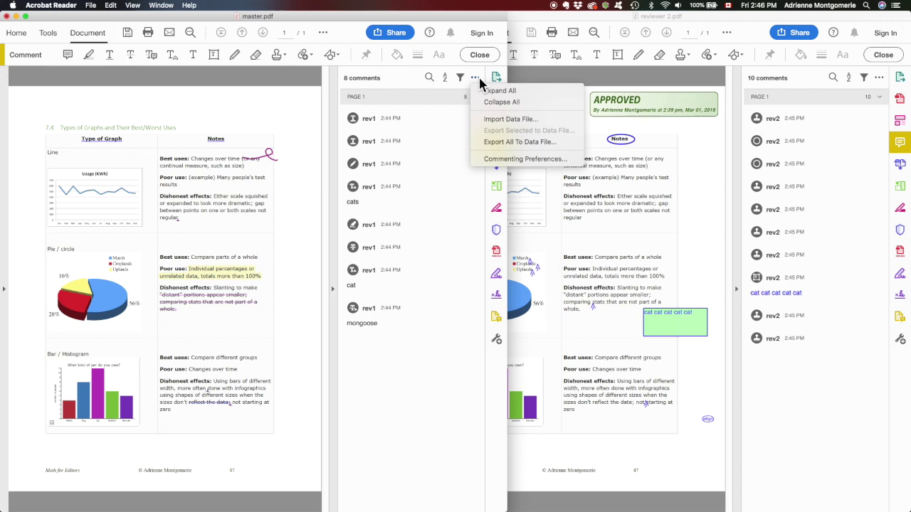
click(490, 120)
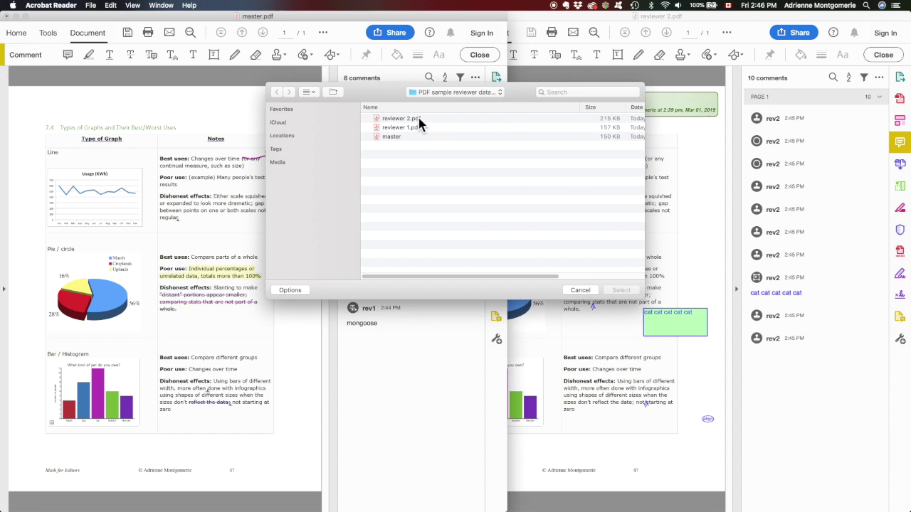
click(419, 119)
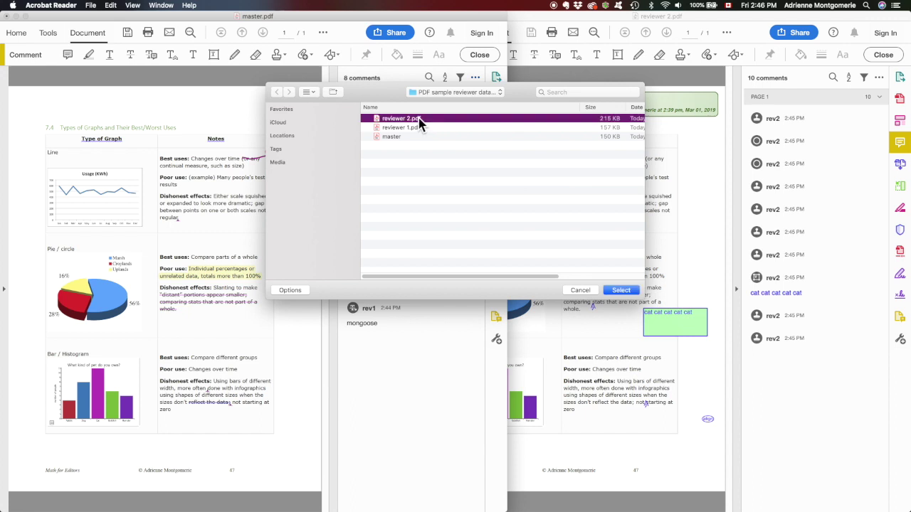
click(620, 291)
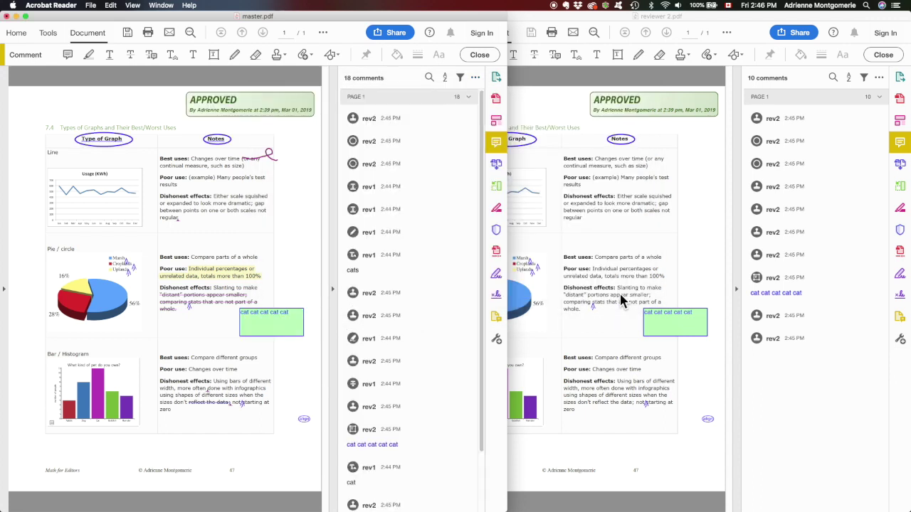
click(397, 292)
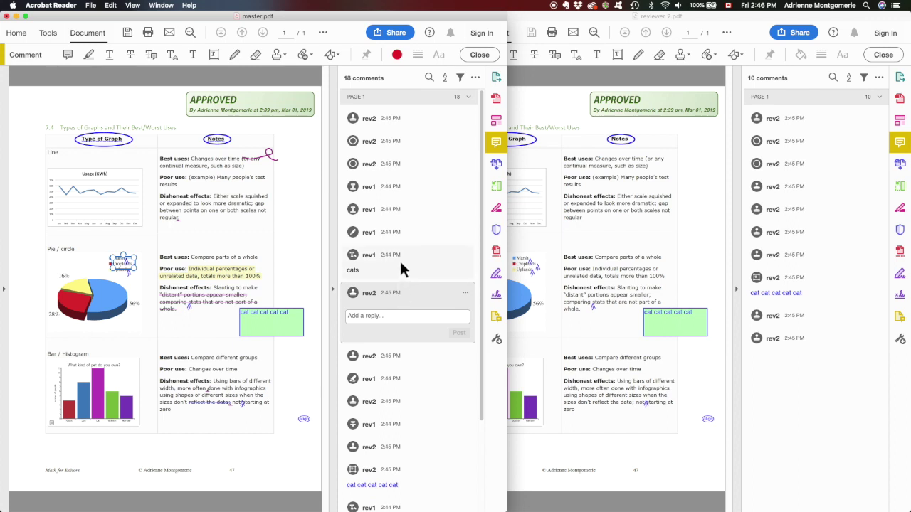
click(401, 265)
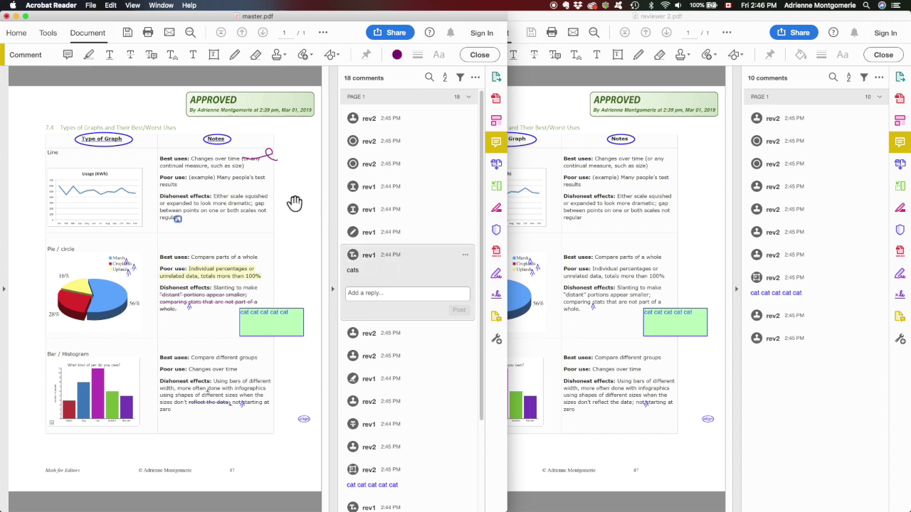